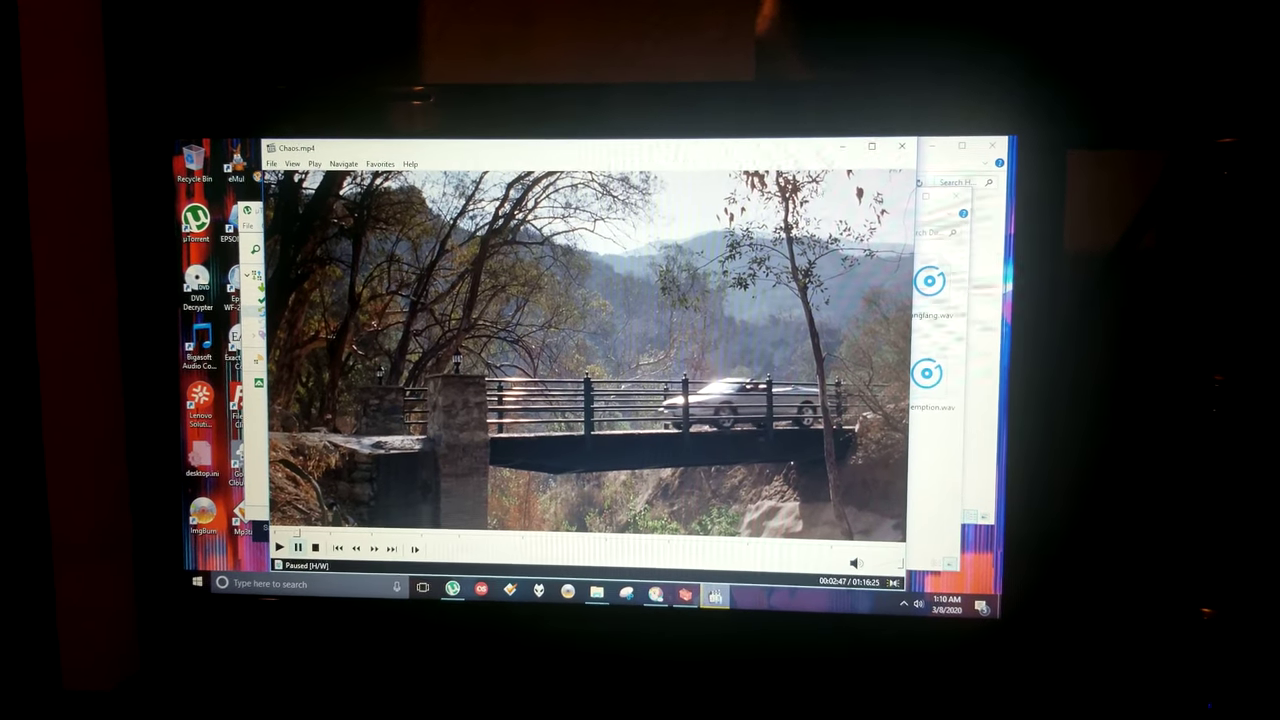
Minimize the paused Chaos.mp4 player to reveal the films folder
{"action": "left_click", "coordinate": [836, 161]}
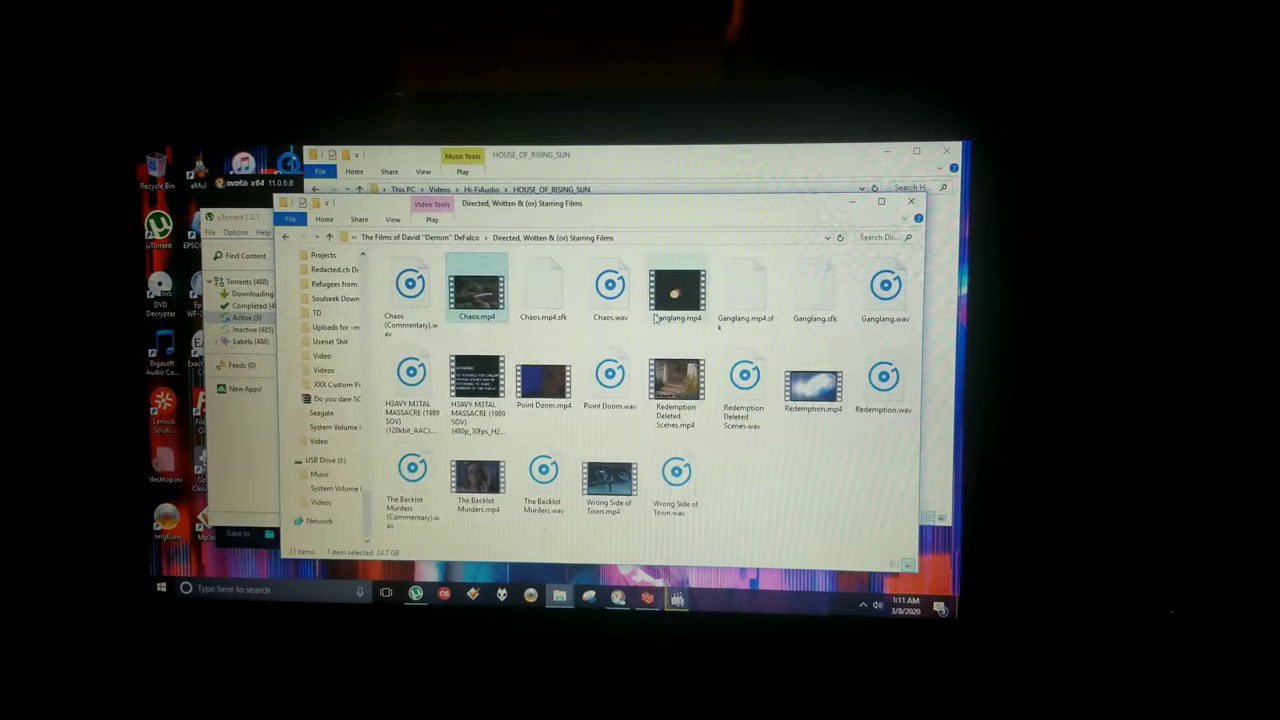
Open Ganglang.mp4 in Media Player Classic and jump to its end credits near 1:30
{"action": "right_click", "coordinate": [663, 316]}
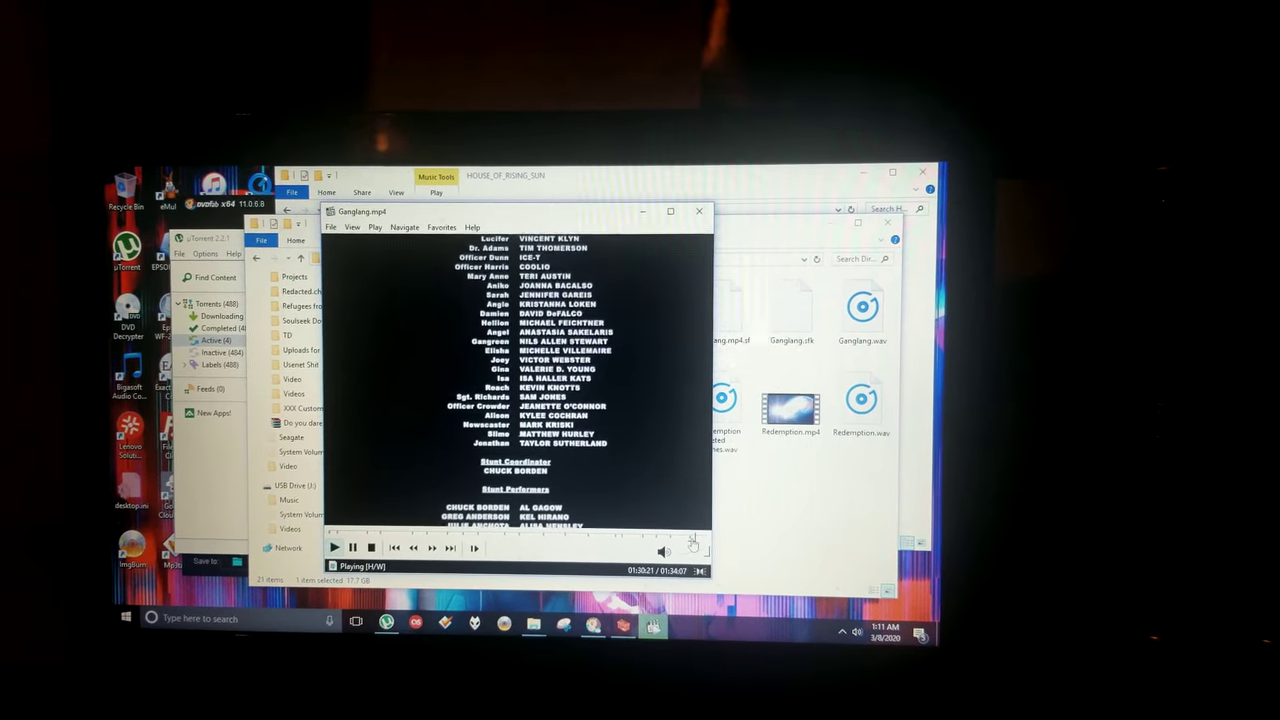
{"action": "left_click", "coordinate": [703, 537]}
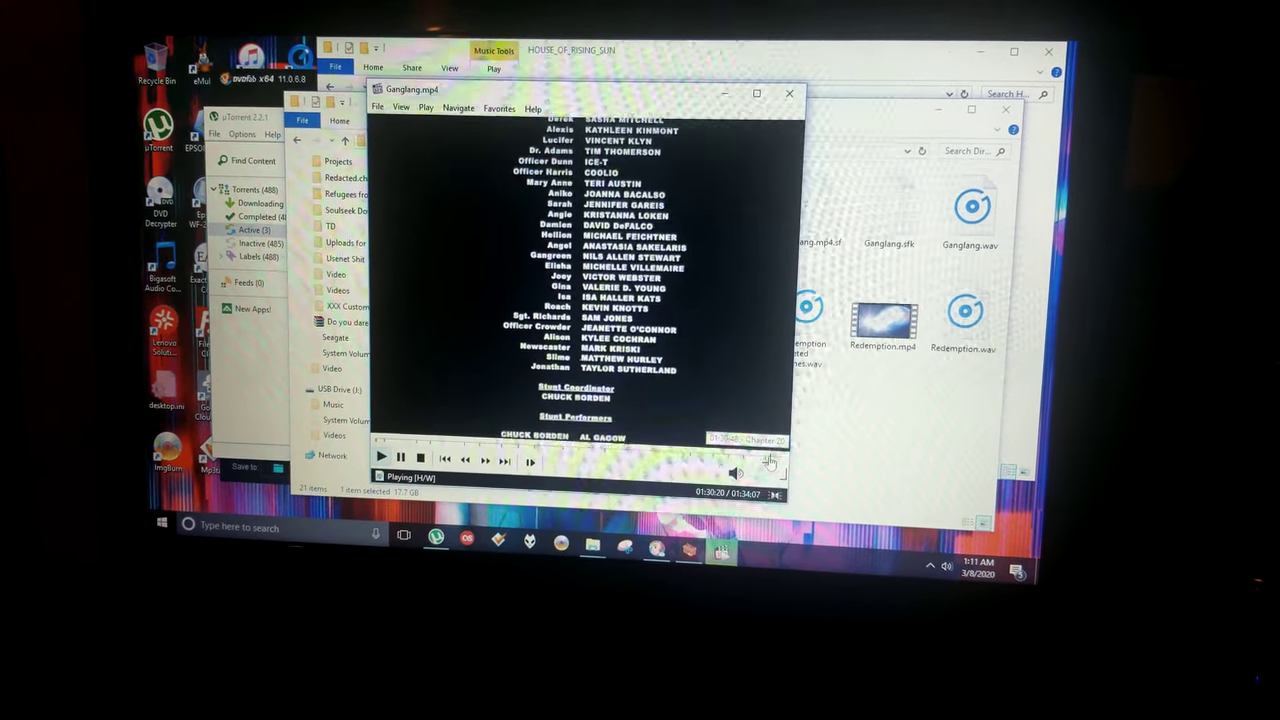
Review Ganglang.mp4's end credits and cast list around 1:30, then close its player
{"action": "left_click", "coordinate": [766, 461]}
{"action": "left_click", "coordinate": [766, 455]}
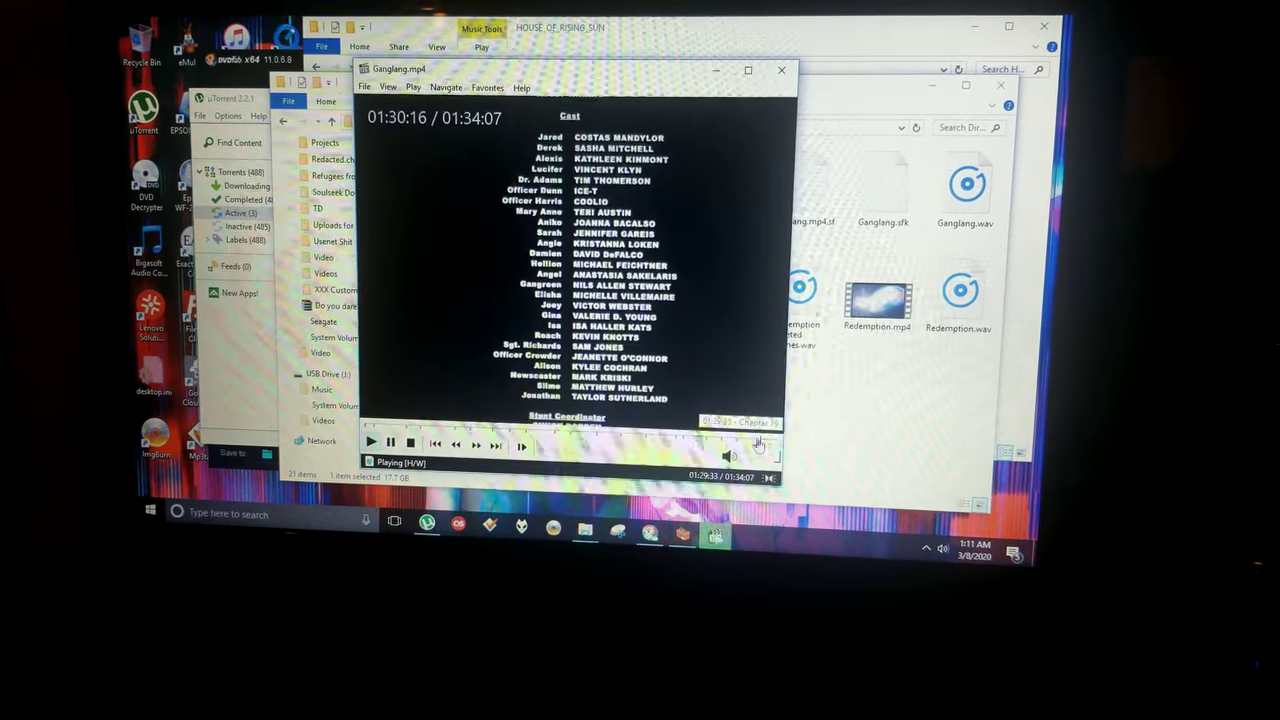
{"action": "left_click", "coordinate": [760, 443]}
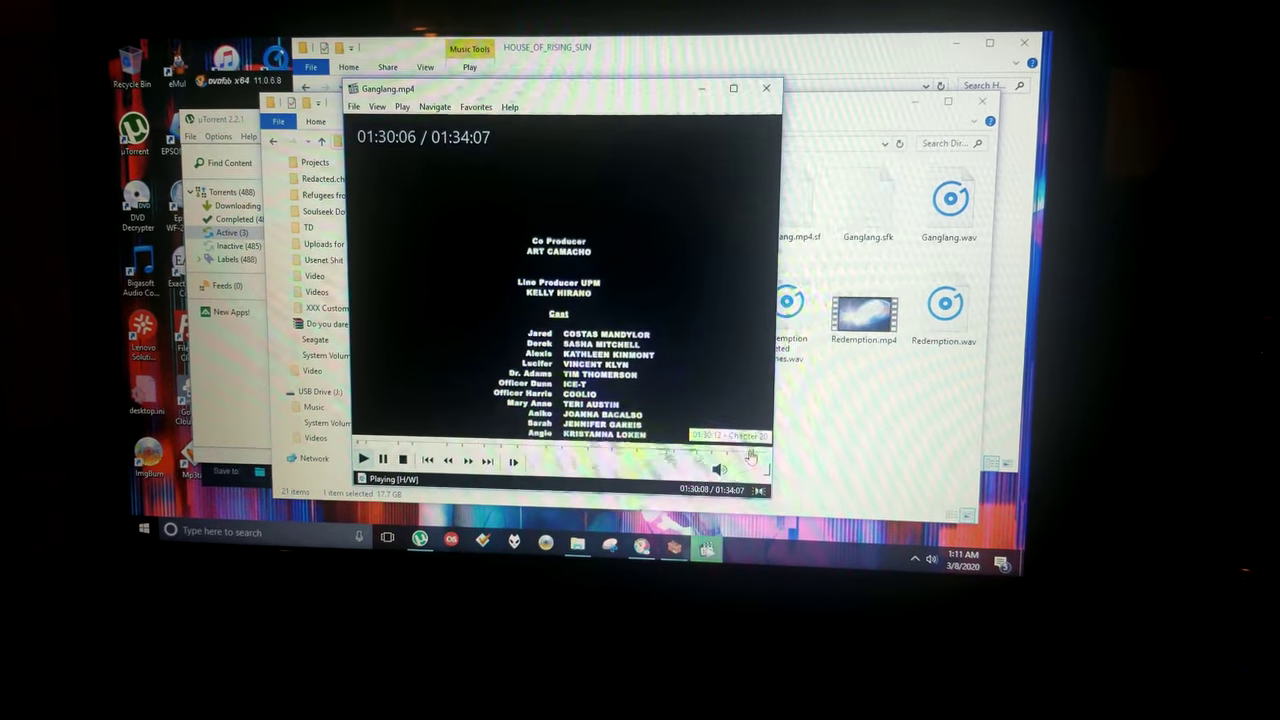
{"action": "left_click", "coordinate": [752, 445]}
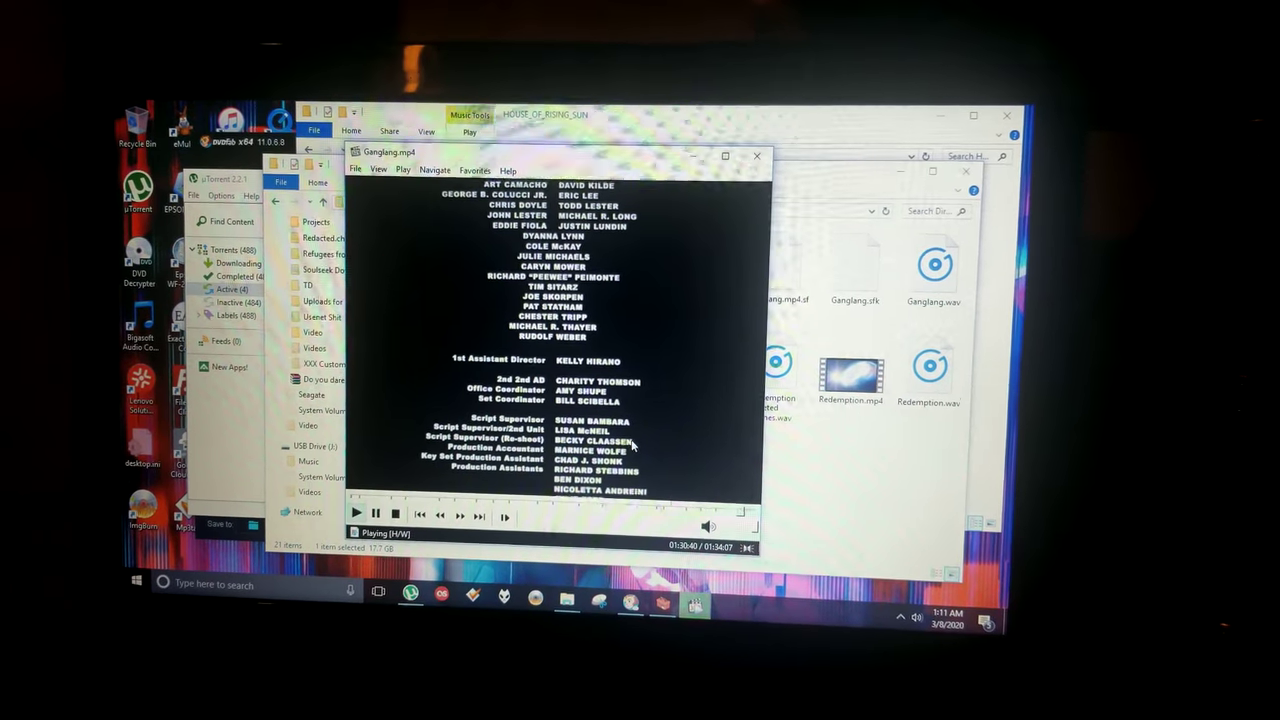
{"action": "left_click", "coordinate": [698, 150]}
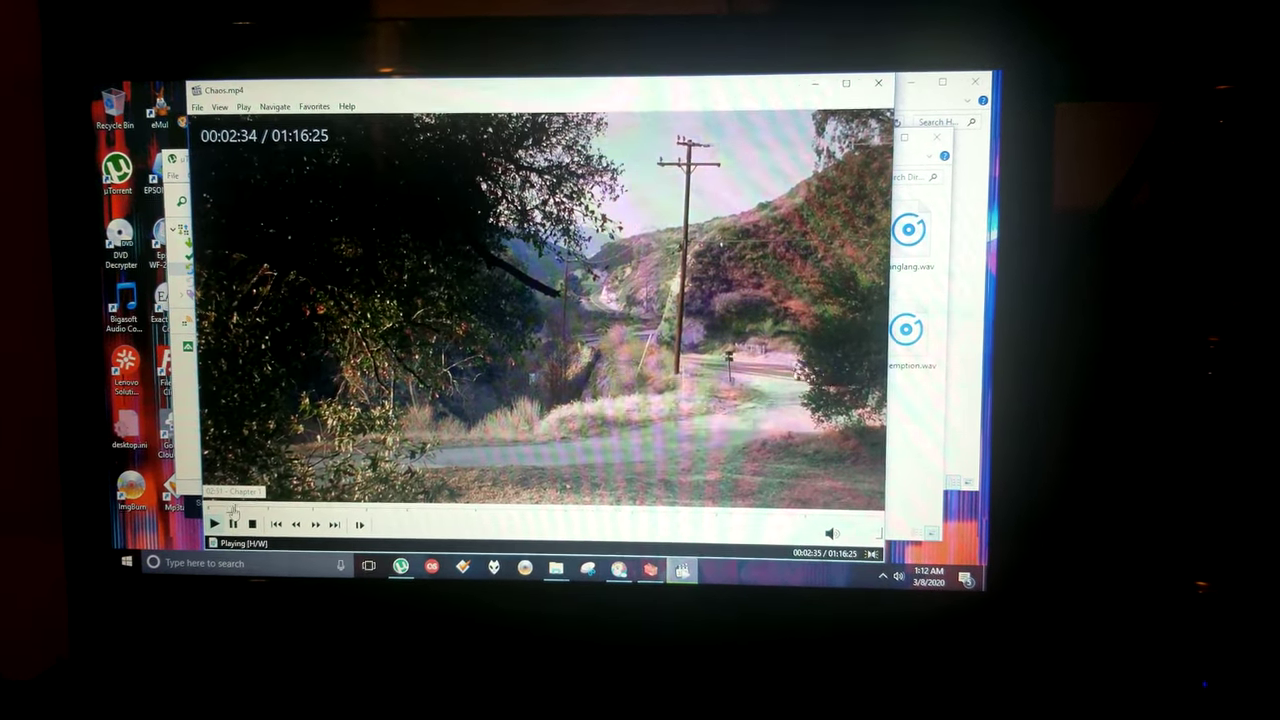
Drag Chaos.mp4's seek bar to about 2:51 at the bridge scene
{"action": "left_click_drag", "start_coordinate": [236, 512], "coordinate": [239, 512]}
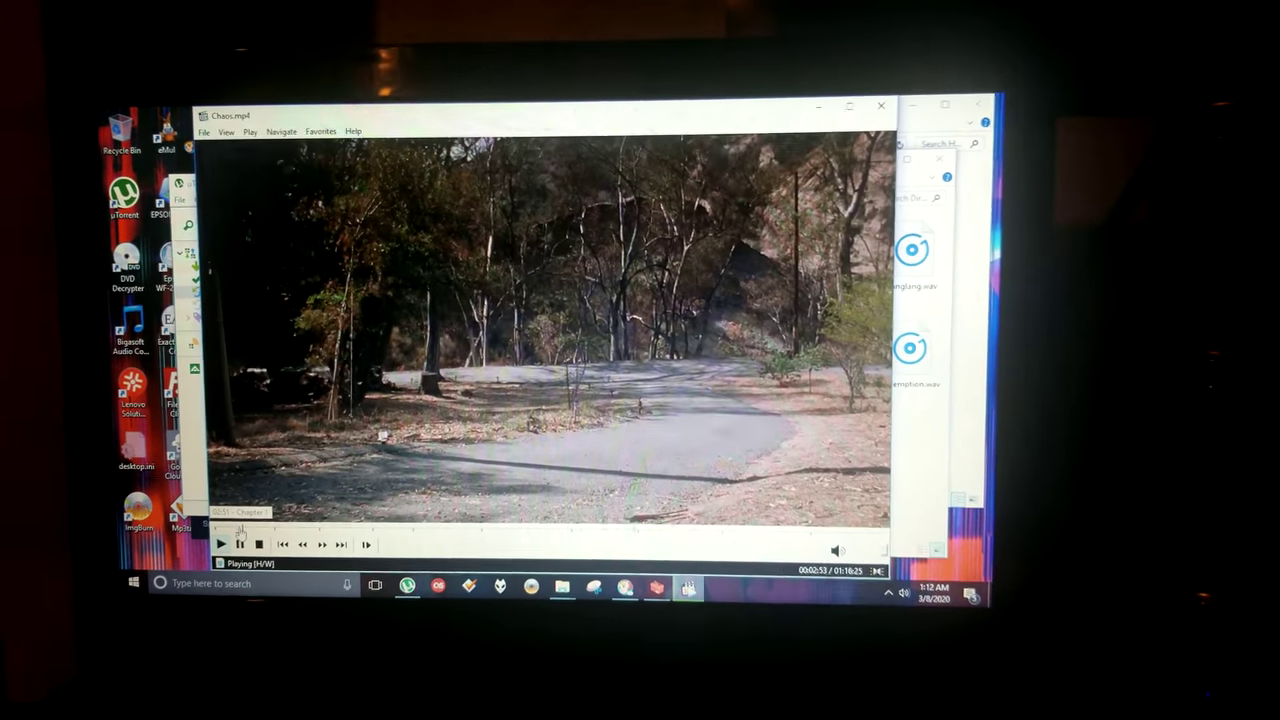